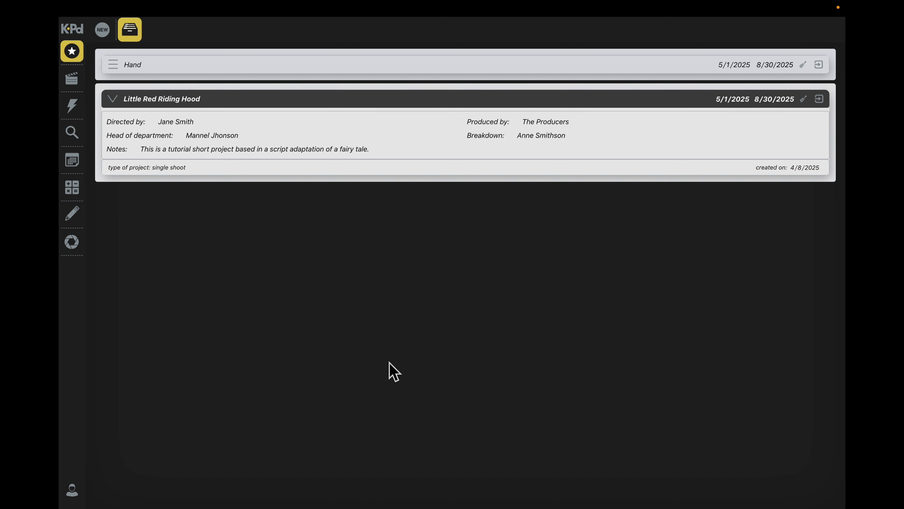
Step: Open the breakdown of the Little Red Riding Hood project at sequence 1 and slightly adjust the split between the two panes
left_click(73, 108)
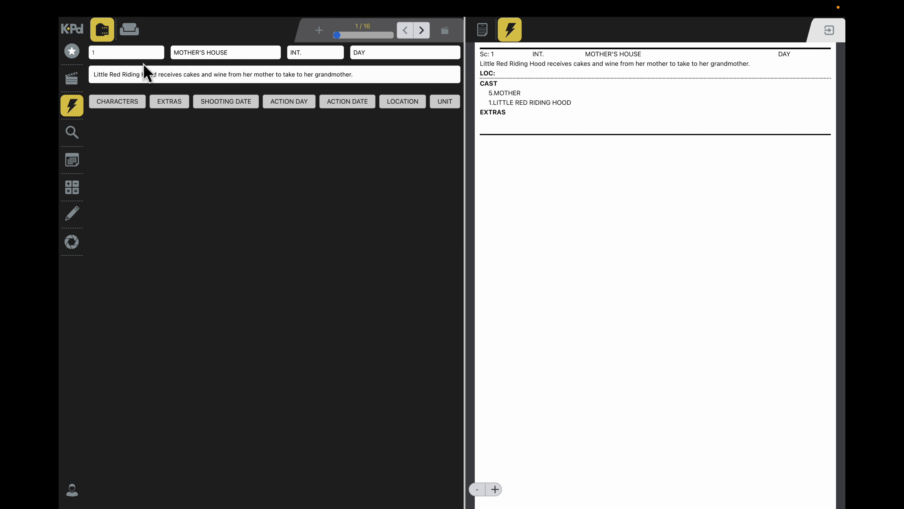
left_click(154, 73)
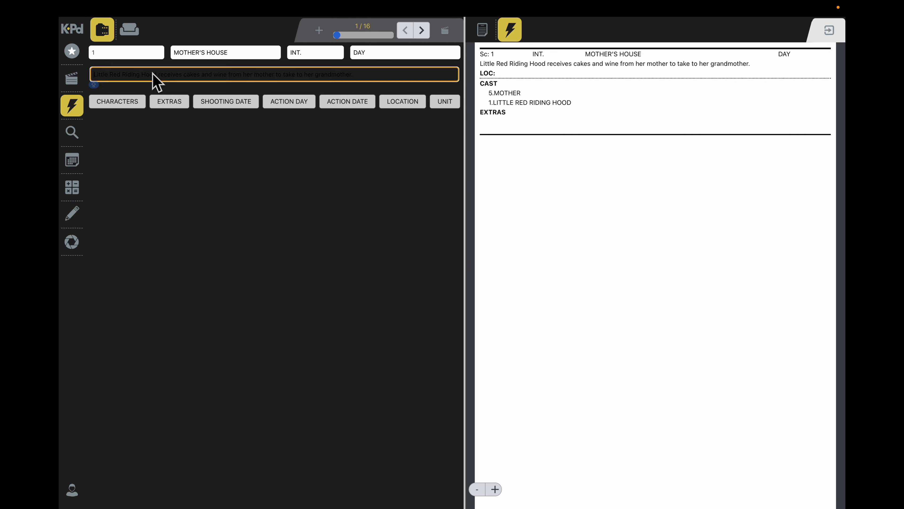
left_click(243, 134)
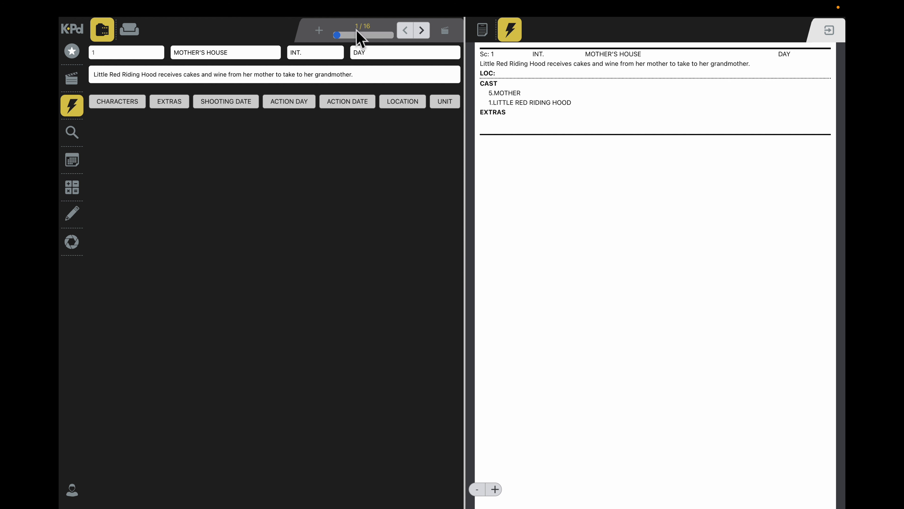
mouse_move(337, 35)
left_mouse_down()
mouse_move(374, 37)
mouse_move(337, 36)
left_mouse_up()
left_click_drag(464, 214, 466, 233)
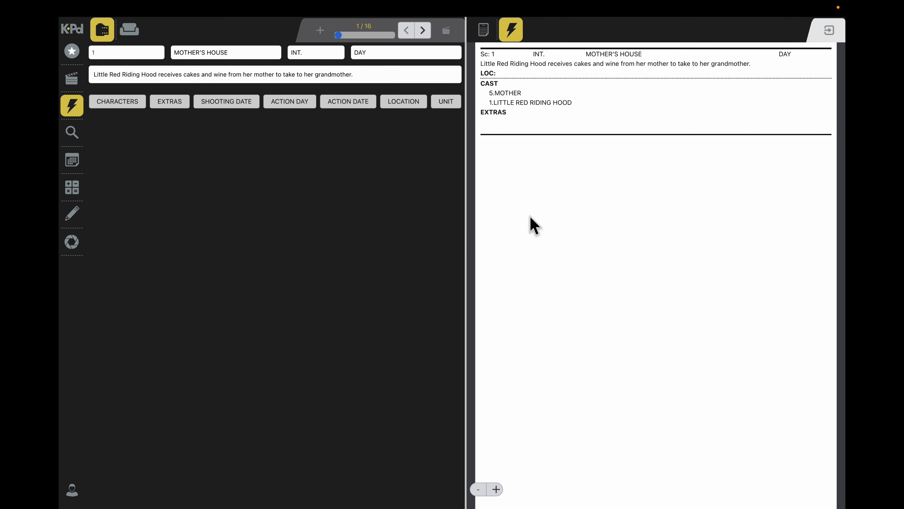
Step: Display the script beside the breakdown and browse forward to sequence 5, returning to sequence 1, to compare sequences with script pages
left_click(485, 31)
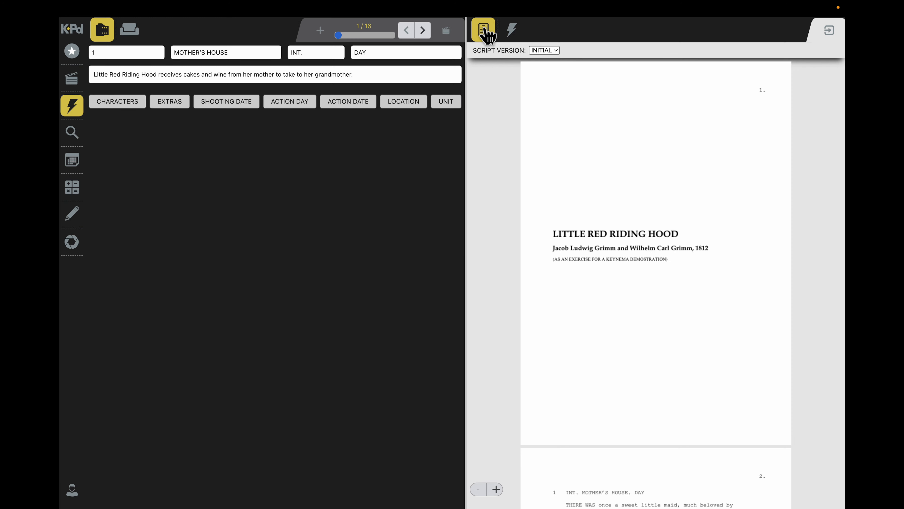
left_click(423, 32)
left_click(423, 31)
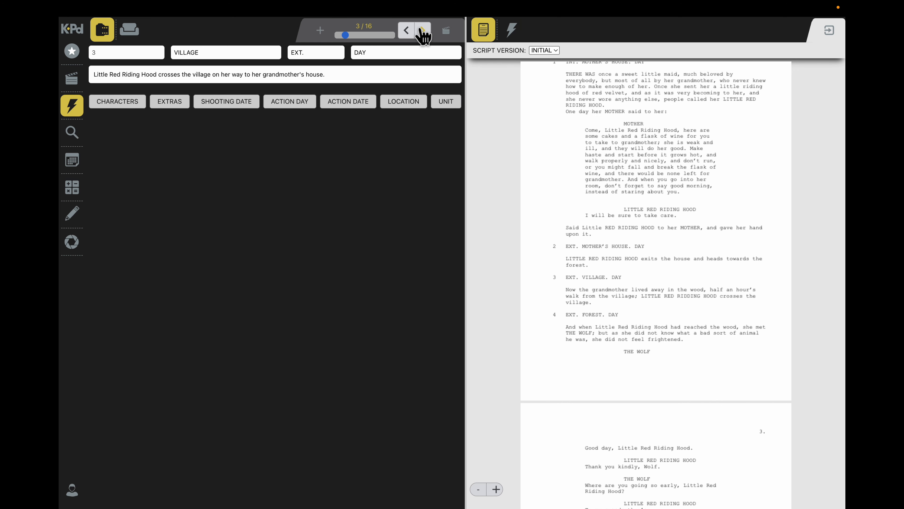
left_click(423, 31)
left_click(423, 31)
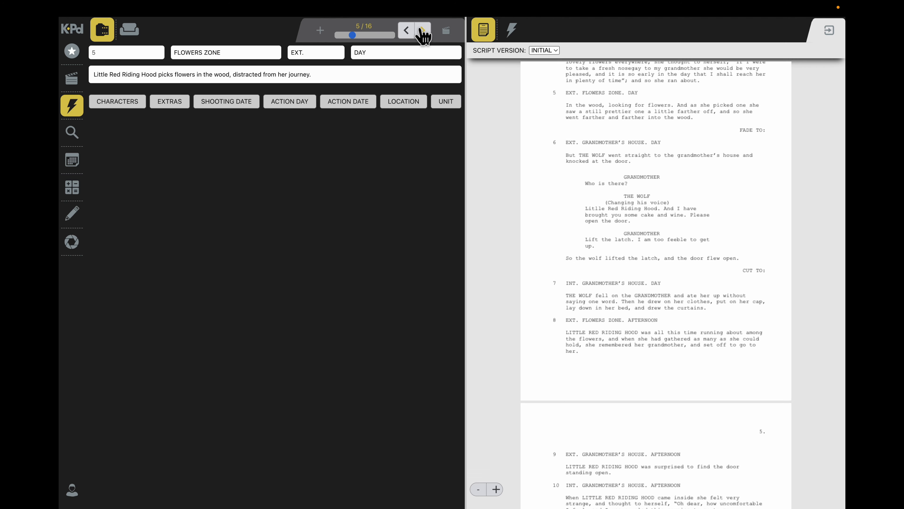
left_click(407, 31)
left_click(406, 31)
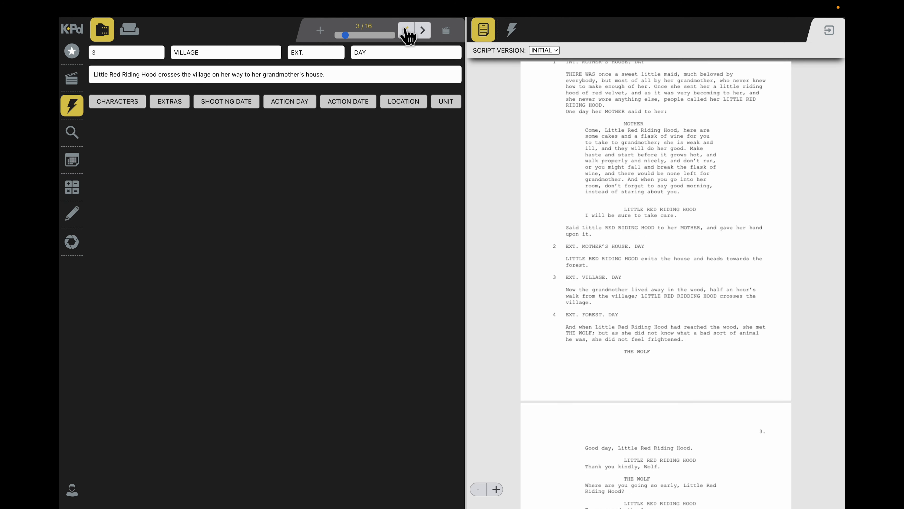
left_click(407, 31)
left_click(407, 31)
Step: Browse the breakdown by set with the script alongside, from MOTHER'S HOUSE to FLOWERS ZONE, and look up sequence 8 in the script
left_click(129, 30)
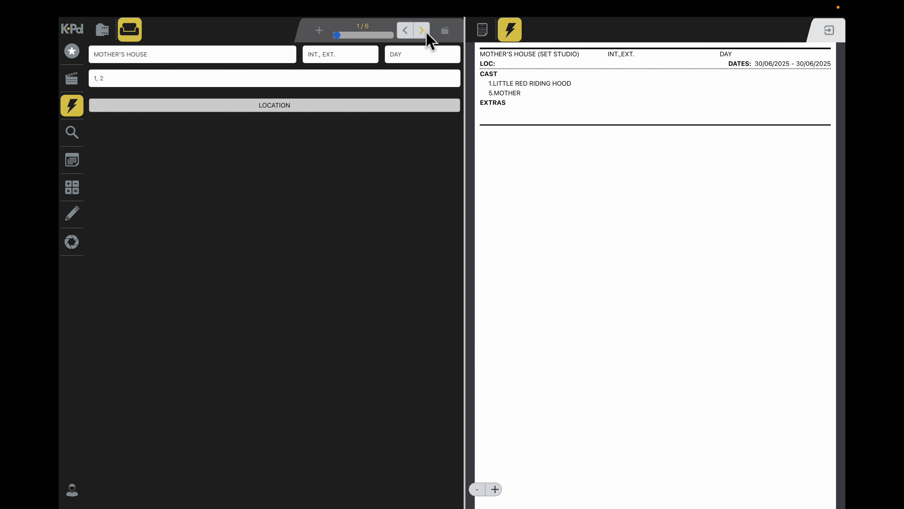
left_click(488, 34)
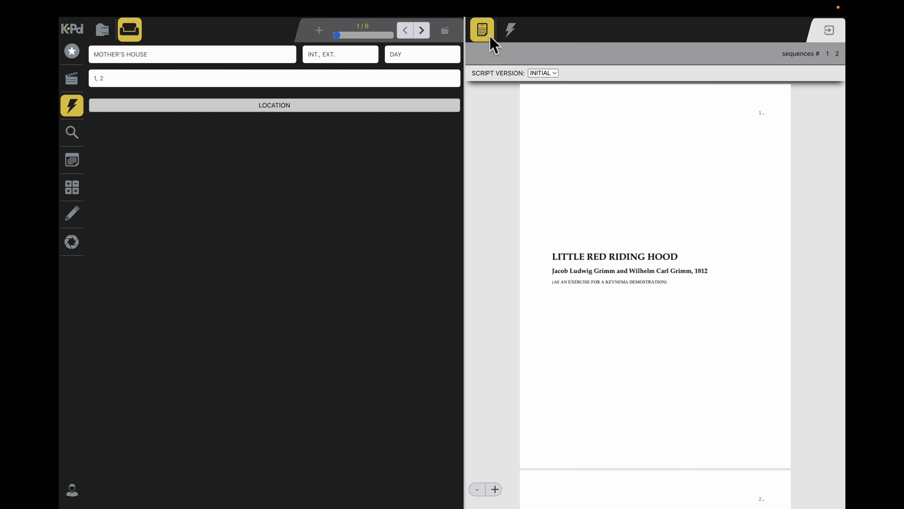
left_click(422, 30)
left_click(422, 30)
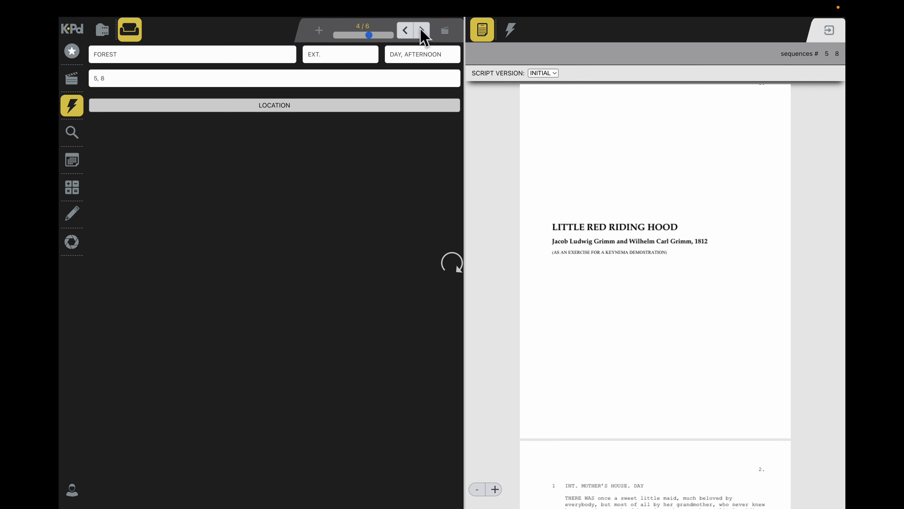
left_click(421, 31)
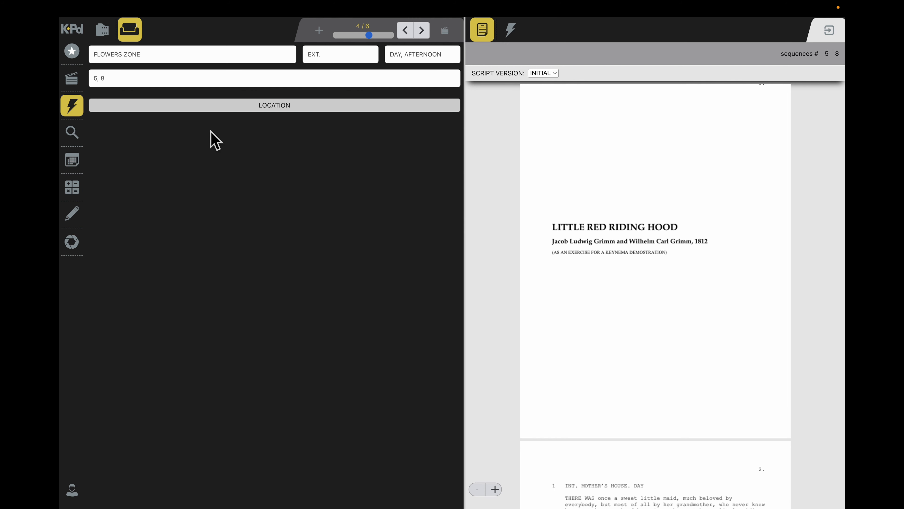
left_click(837, 57)
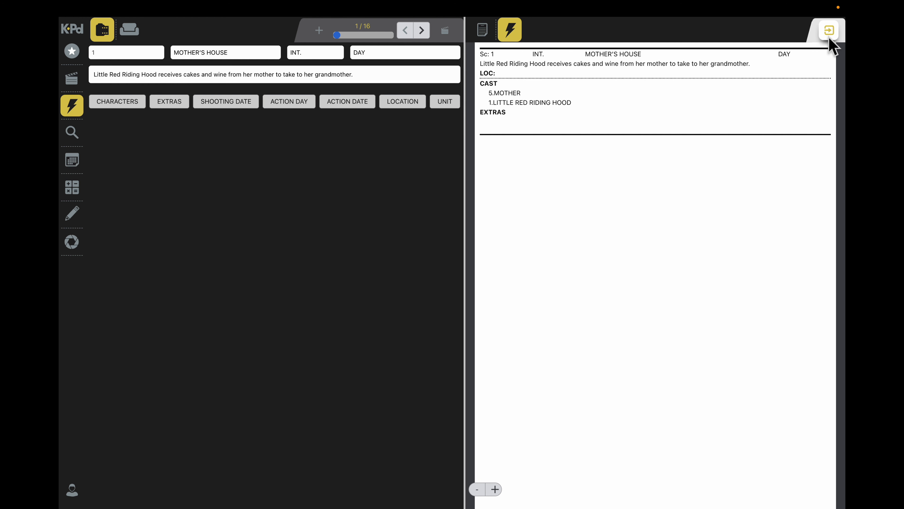
left_click(830, 37)
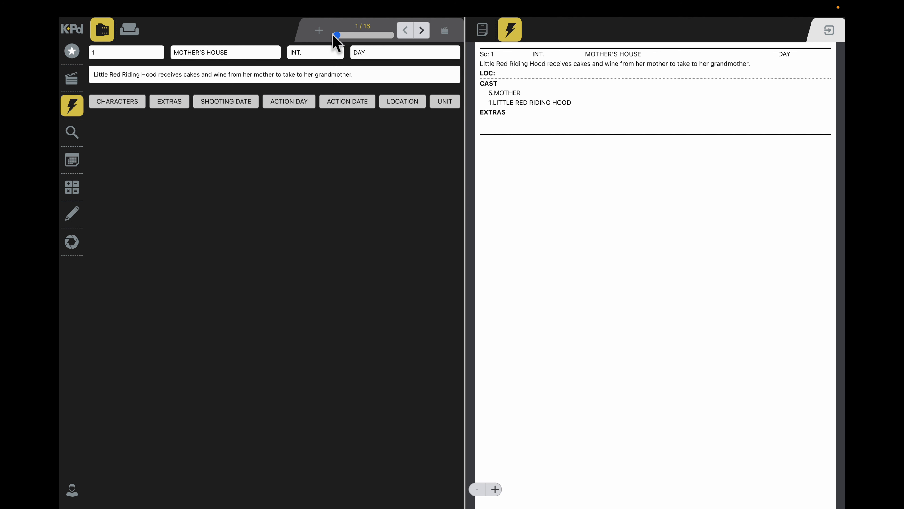
Step: Add the breakdown categories CONSTRUCTION, SET DECORATION and PROPS
left_click(320, 32)
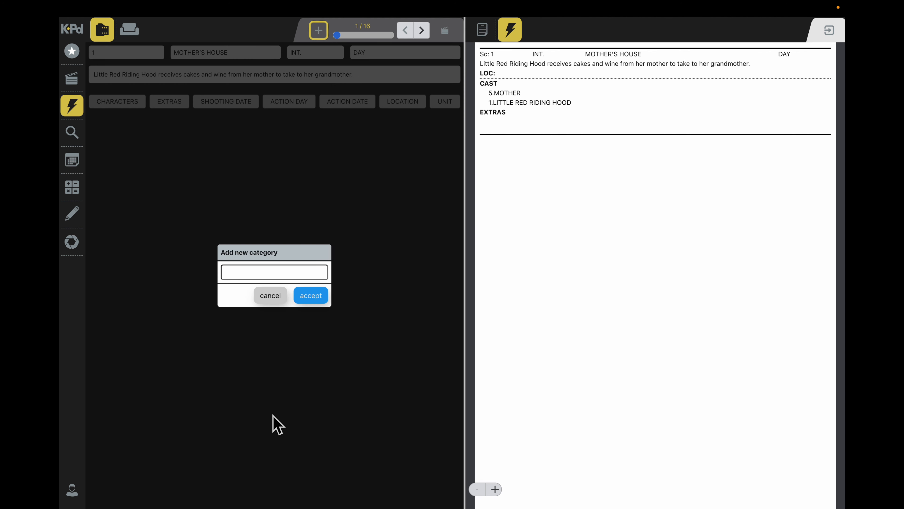
left_click(273, 273)
type("CONSTRUCTION")
left_click(314, 296)
left_click(294, 272)
type("SET DECORATION")
key("Return")
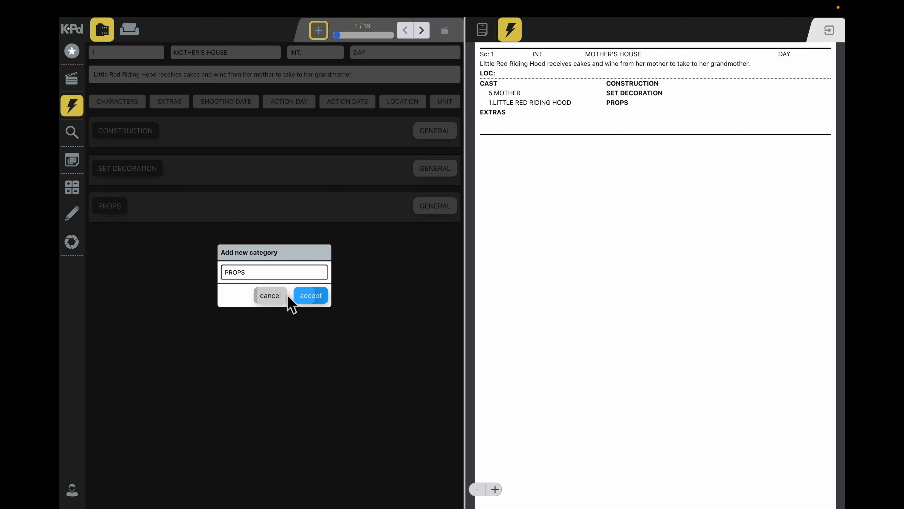
left_click(273, 295)
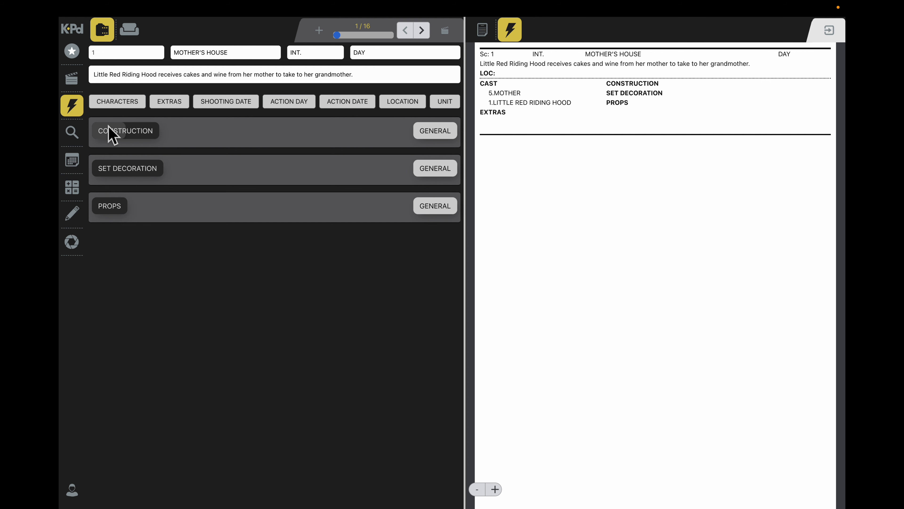
Step: Add the subcategories METAL, CARPENTRY and PAINT to the CONSTRUCTION category
left_click(118, 131)
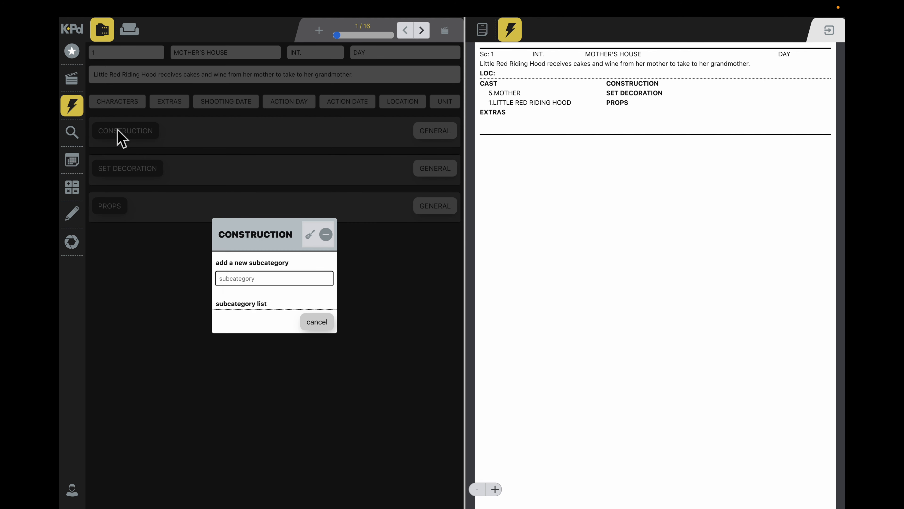
left_click(276, 282)
type("METAL")
key("Return")
type("CARPENTRY")
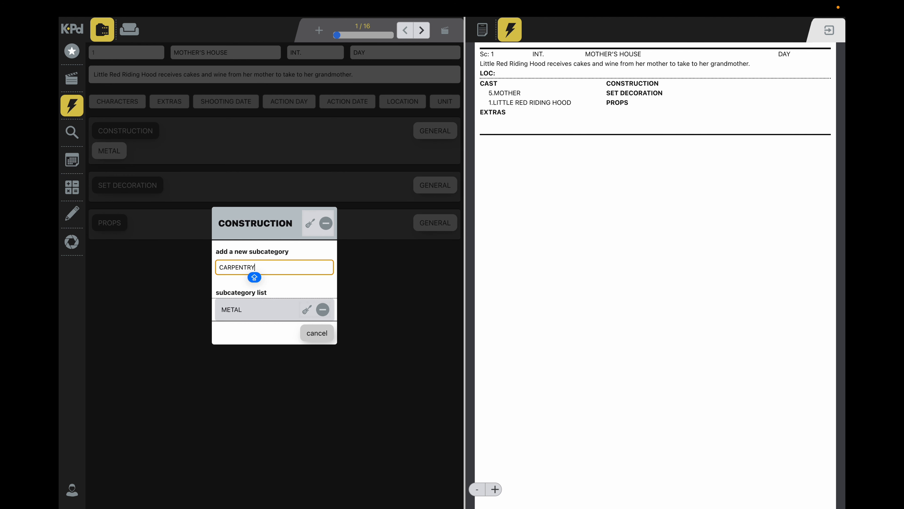
key("Return")
type("PAINT")
key("Return")
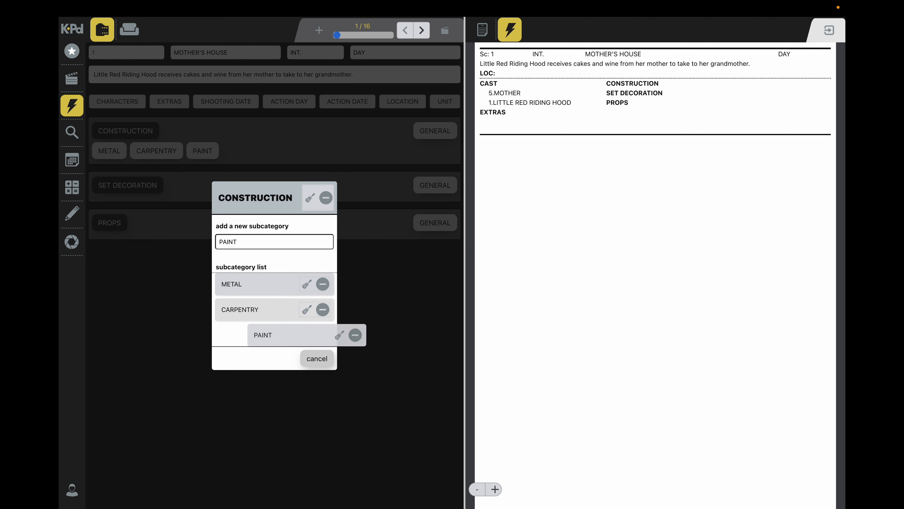
left_click(406, 300)
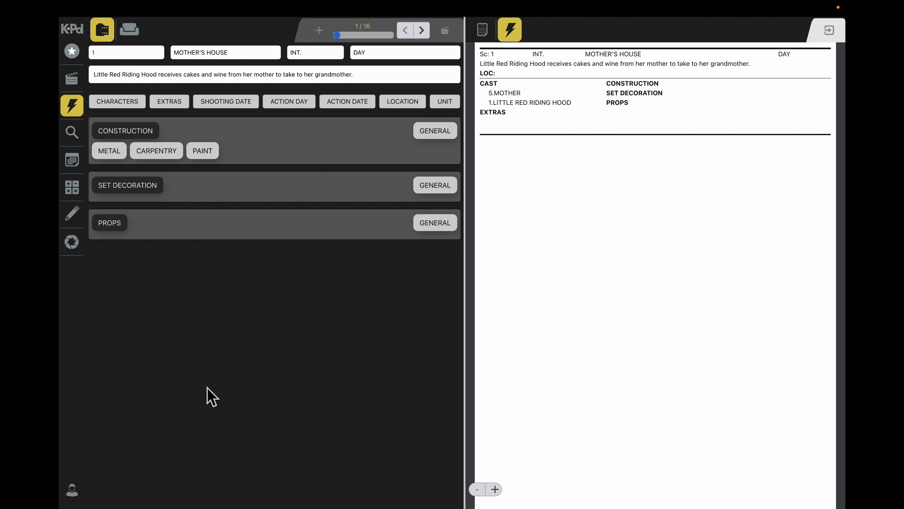
Step: Add the breakdown categories QUESTIONS & COORDINATION, VEHICLES and ANIMALS
left_click(319, 32)
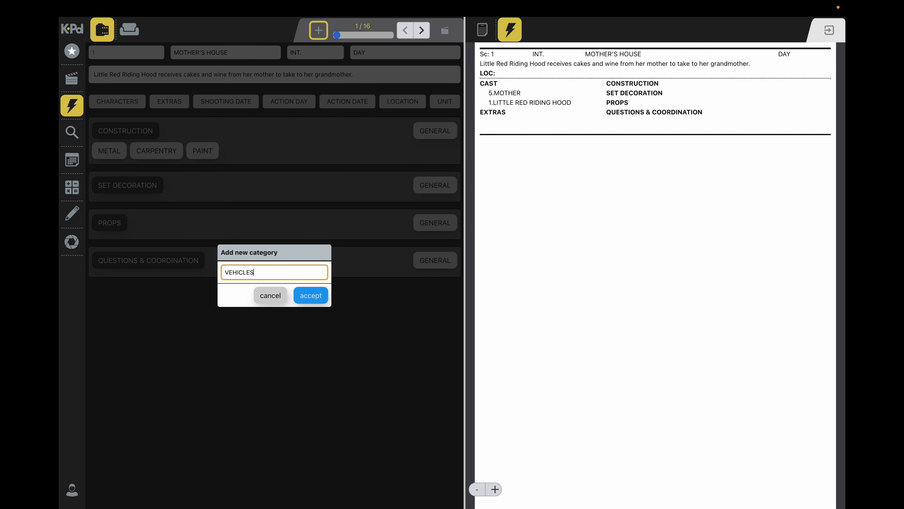
left_click(304, 295)
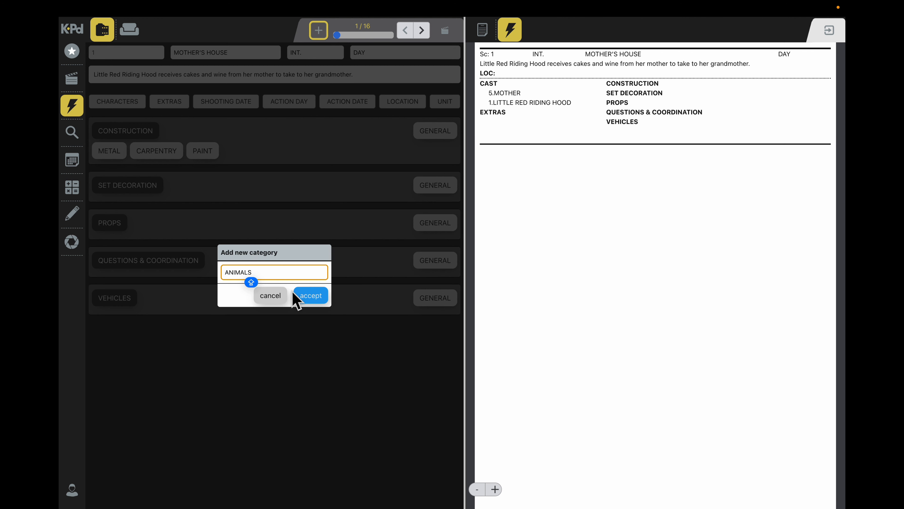
left_click(300, 296)
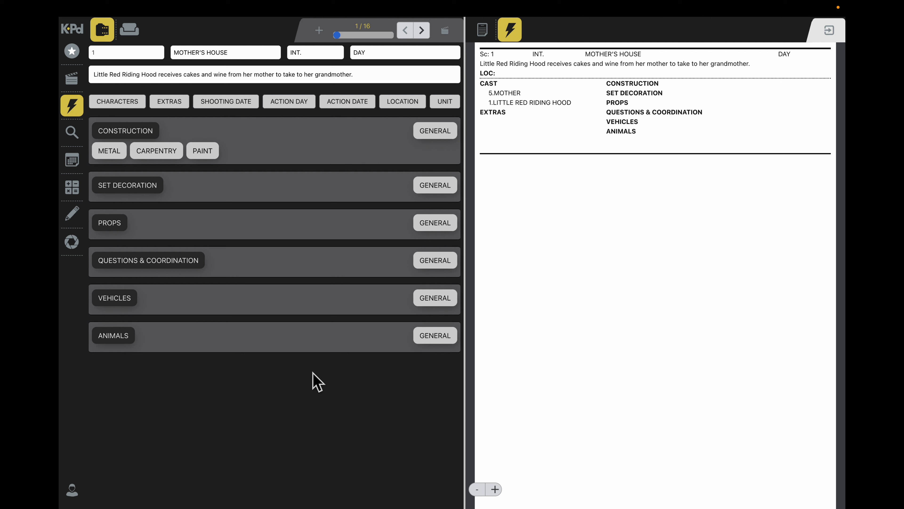
left_click(442, 131)
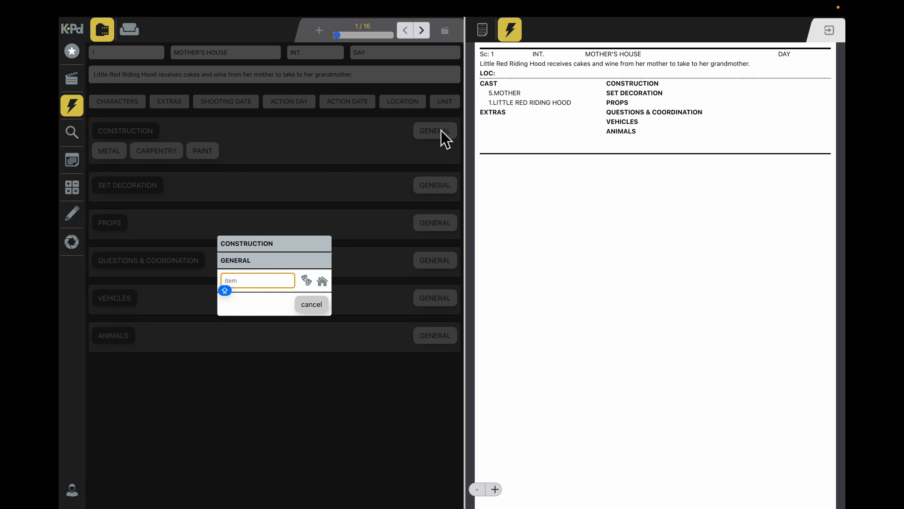
left_click(322, 305)
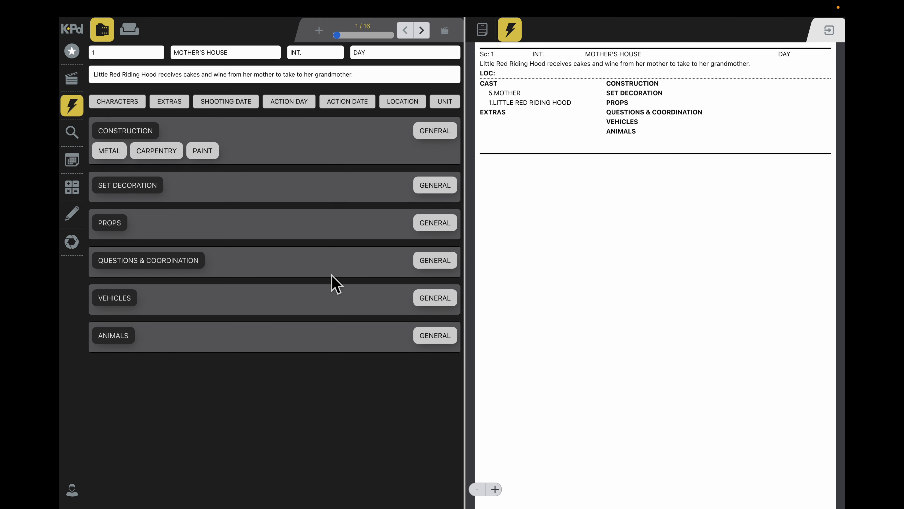
left_click(213, 154)
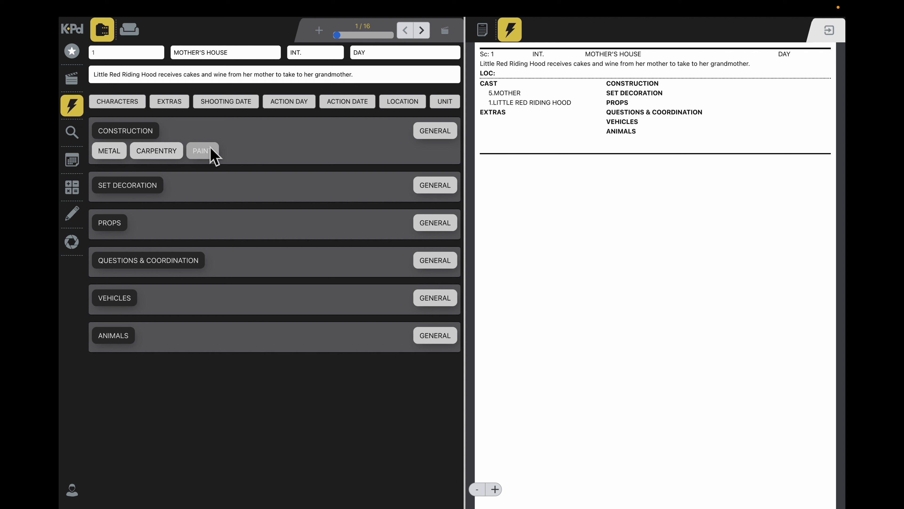
Step: Display the script at sequence 1 and add the item "60MTS of Wooden Floor" to CARPENTRY under CONSTRUCTION, always kept in this set
left_click(482, 30)
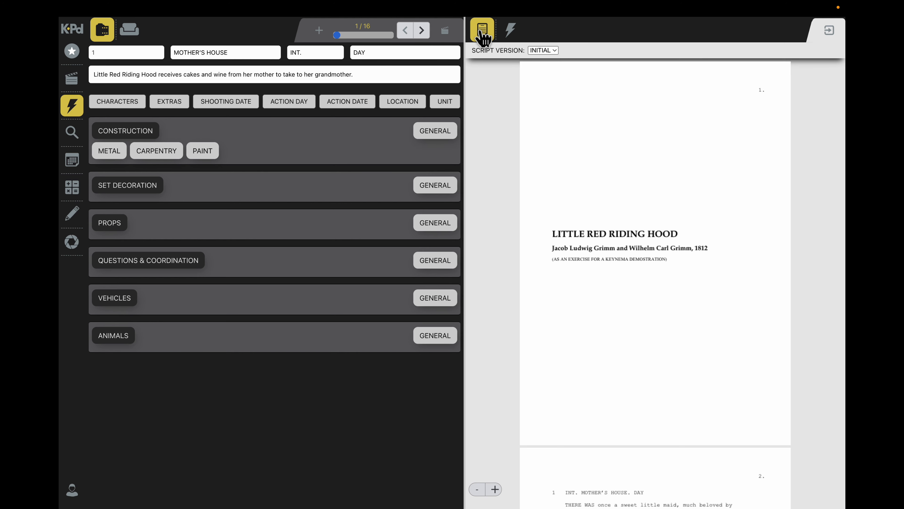
scroll(579, 188, "down", 10)
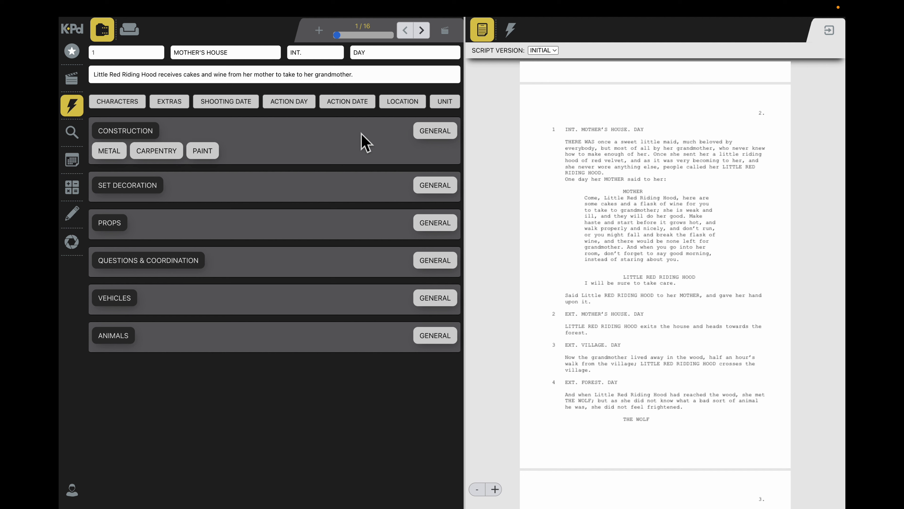
left_click(160, 153)
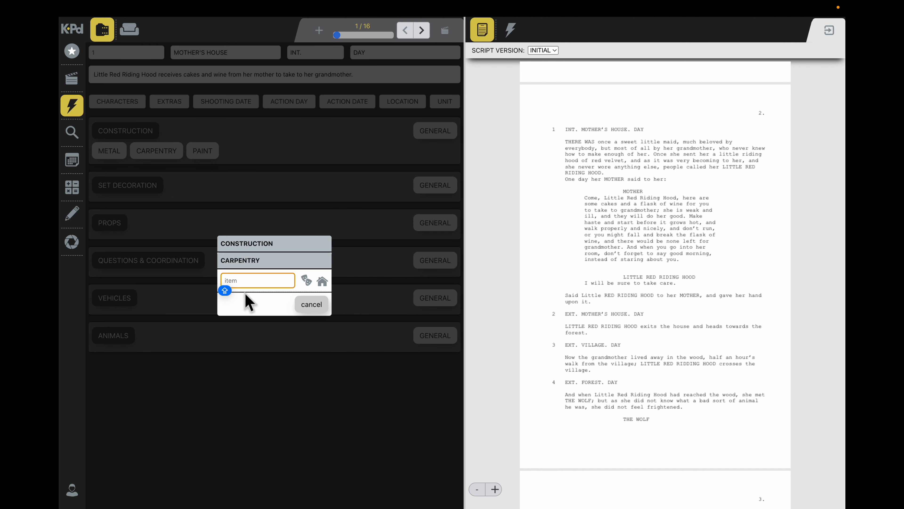
type("60MTS of Wooden Floor")
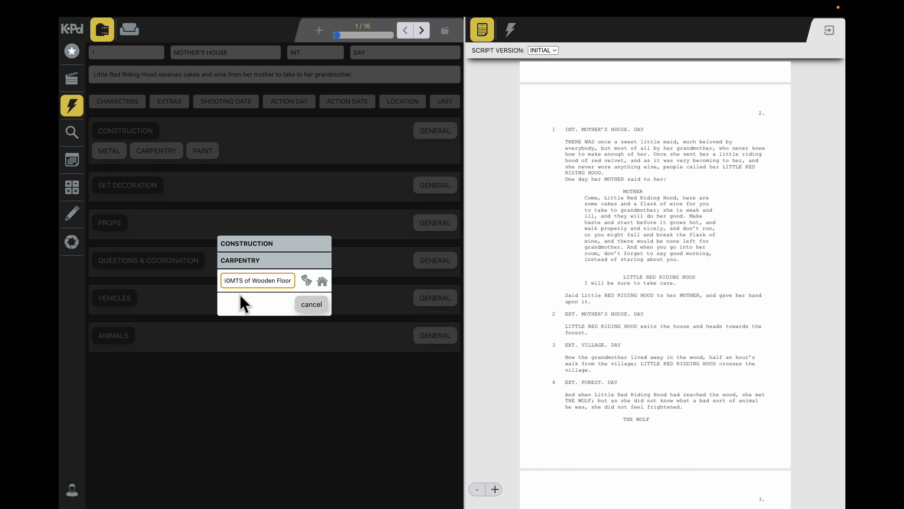
left_click(322, 281)
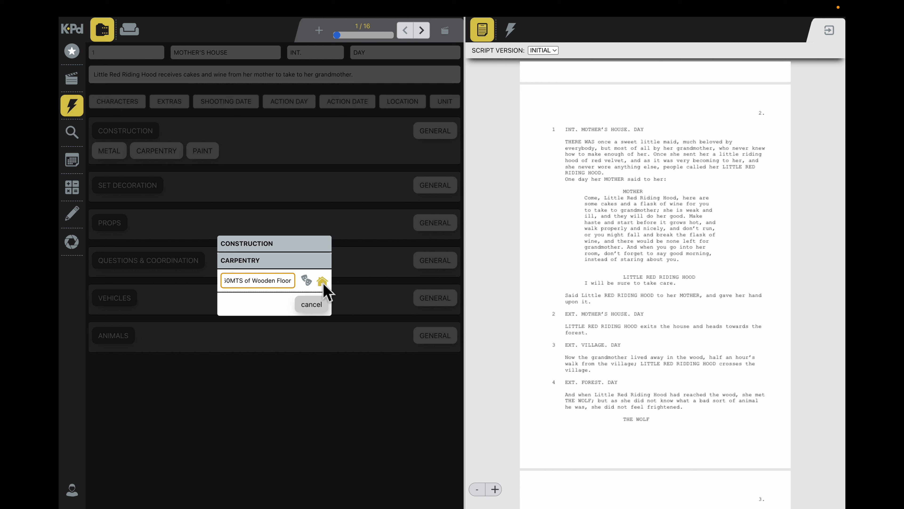
left_click(312, 282)
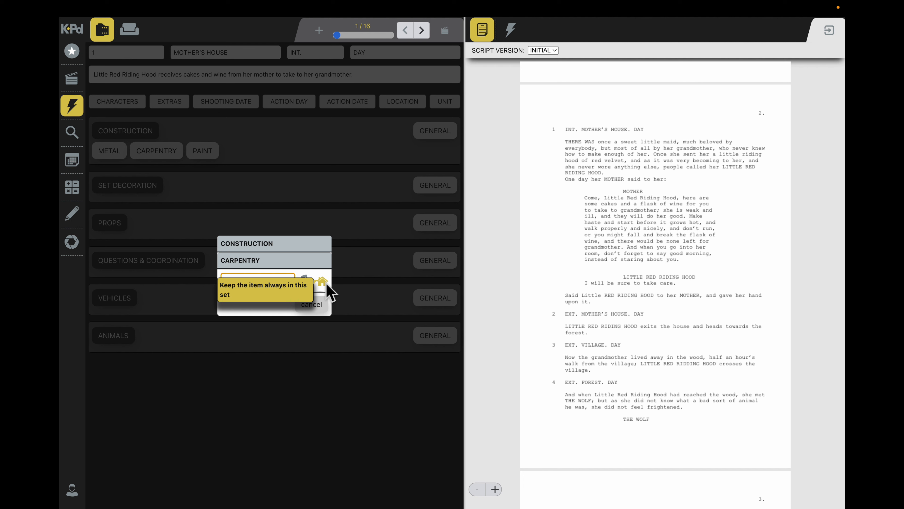
left_click(322, 282)
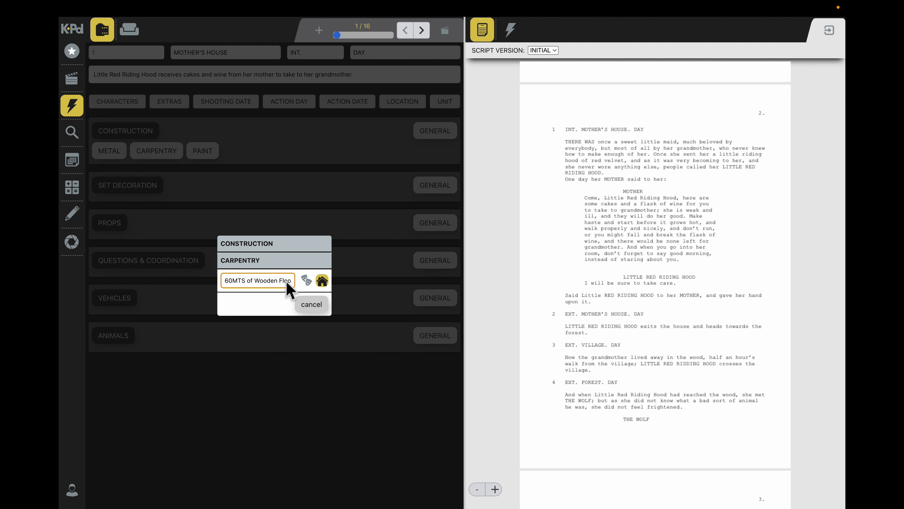
key("Return")
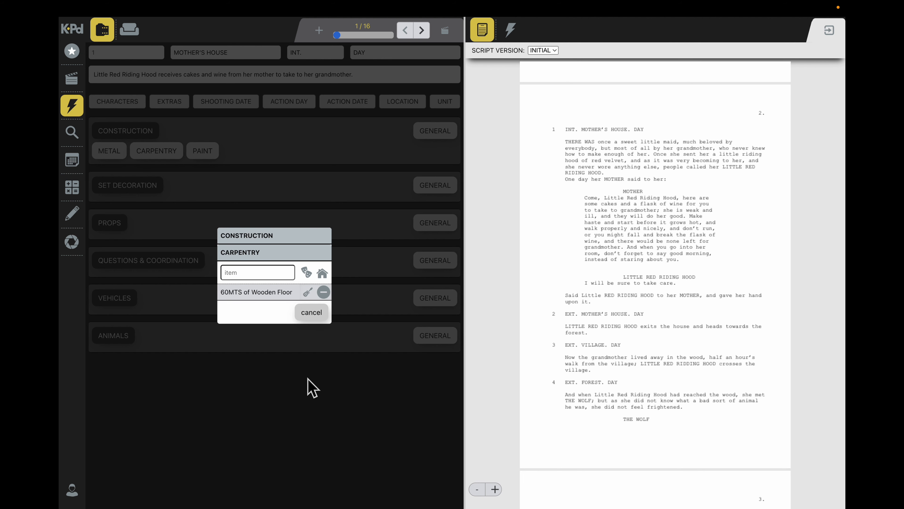
Step: Display the breakdown sheet beside the categories and check the CARPENTRY item across the sequences following sequence 1, ending at sequence 2
left_click(313, 387)
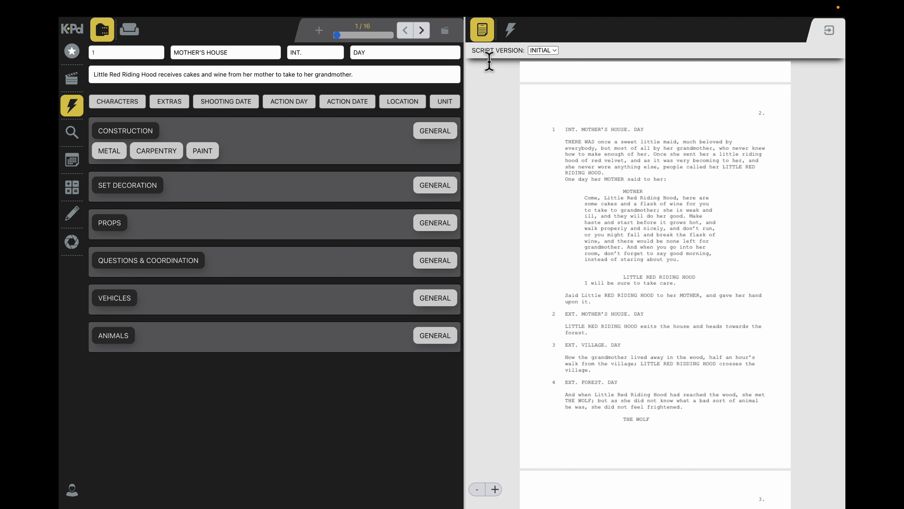
left_click(511, 30)
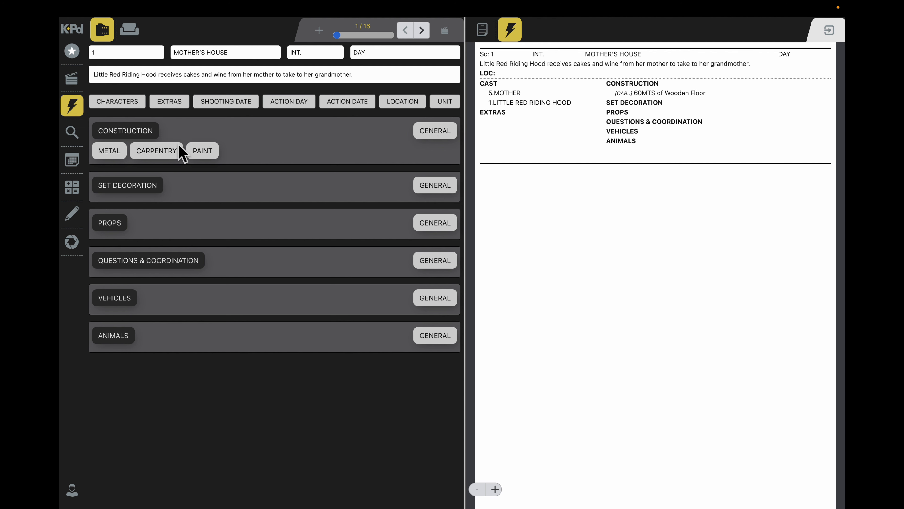
left_click(171, 153)
left_click(425, 34)
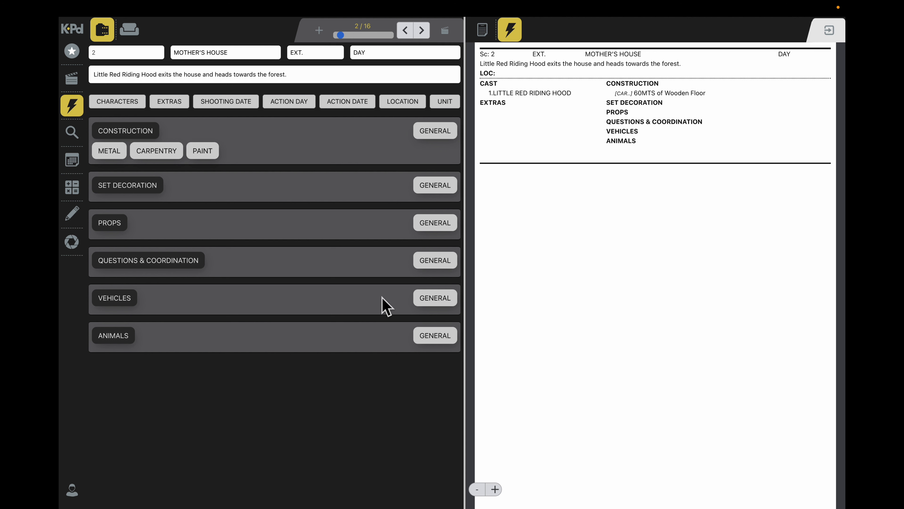
left_click(421, 30)
left_click(406, 30)
Step: Rename the wooden floor item under CARPENTRY in sequence 2 to "40 MTS of Wooden Floor" and check it in sequence 1
left_click(171, 154)
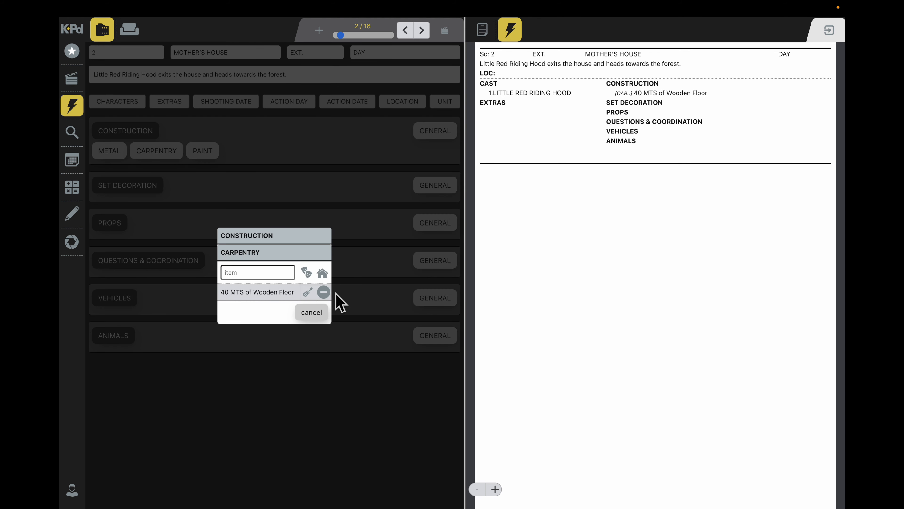
left_click(320, 312)
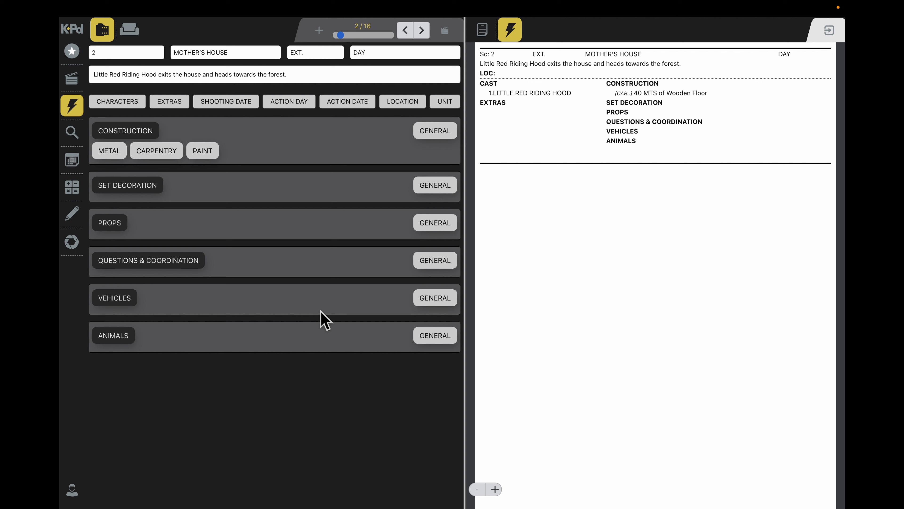
left_click(407, 31)
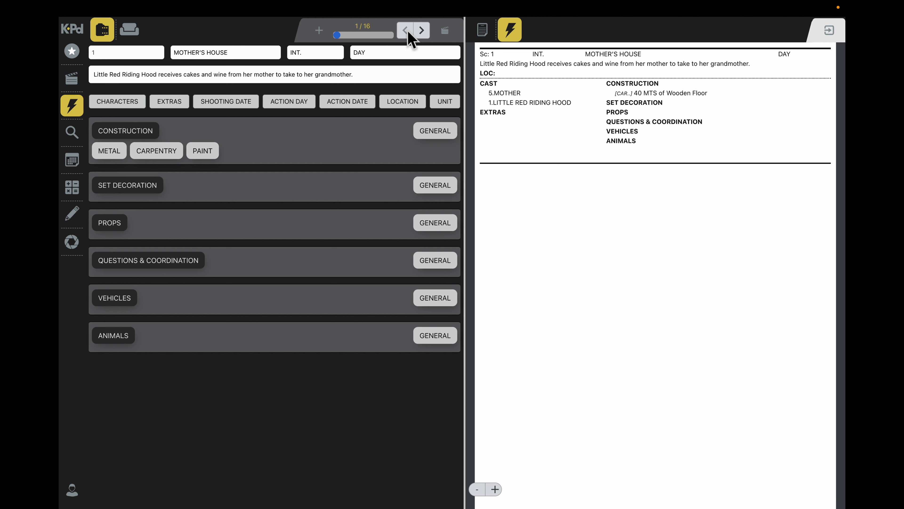
Step: Add the general PROPS item "basket with cakes (x5)" to sequence 1, linked to the character LITTLE RED RIDING HOOD
left_click(438, 224)
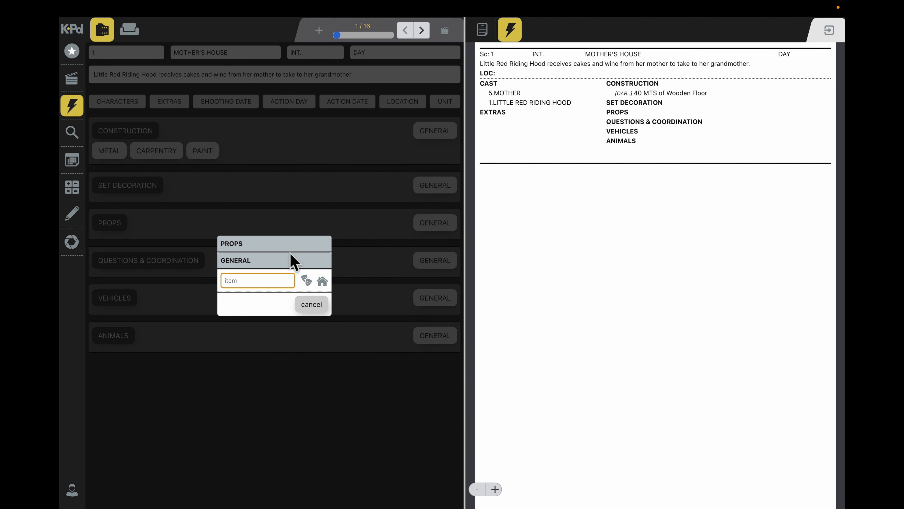
type("basket with cakes (x5)")
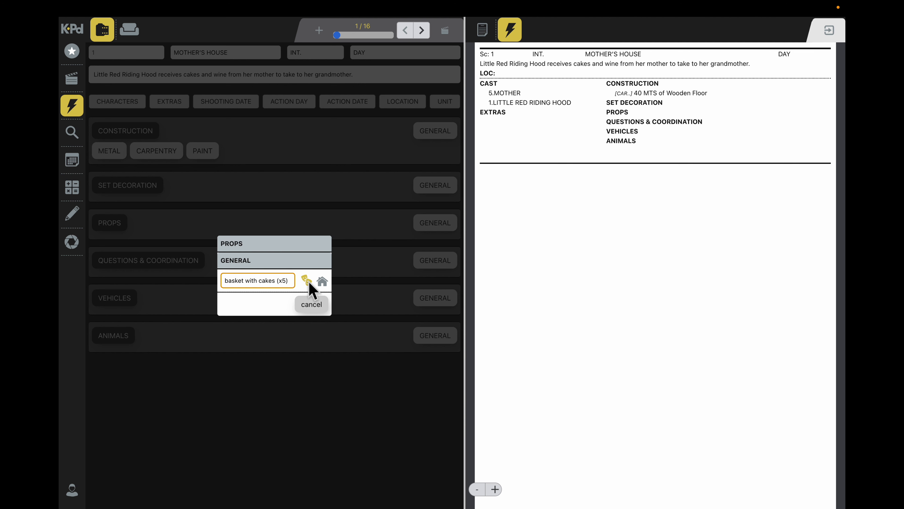
left_click(309, 283)
left_click(312, 281)
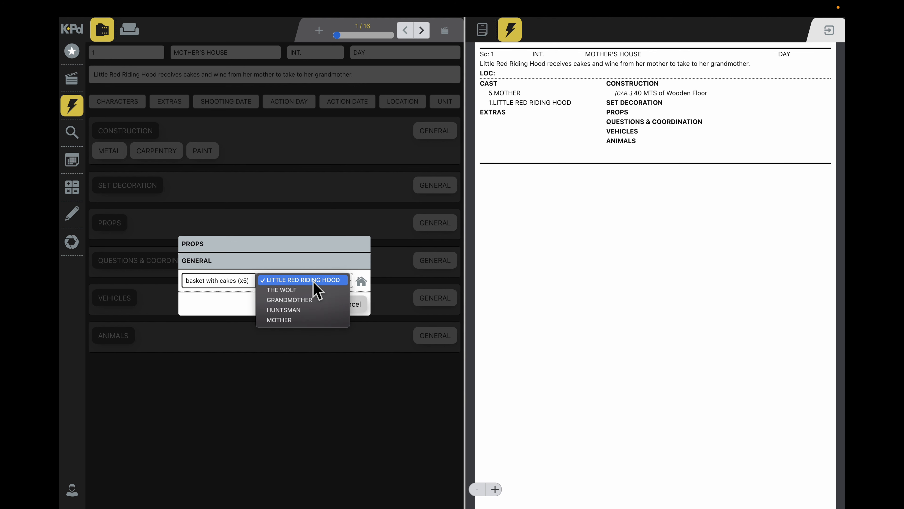
left_click(313, 281)
key("Return")
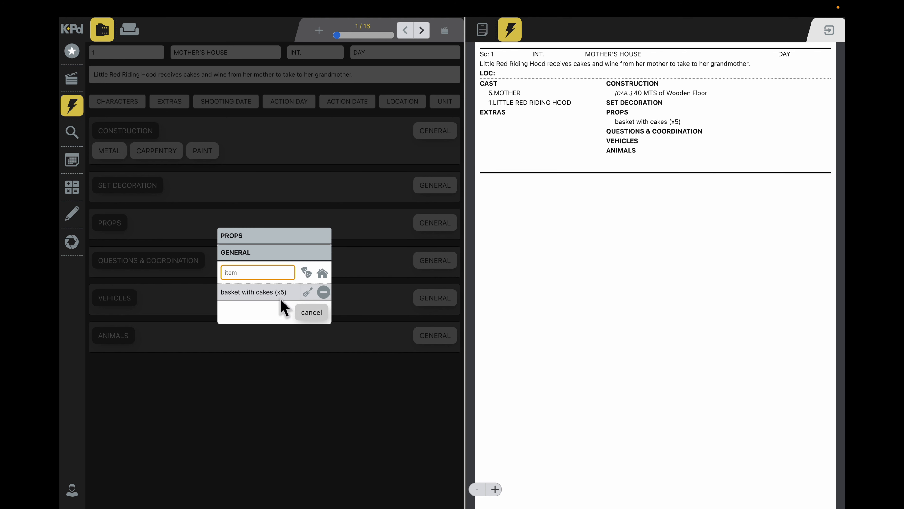
left_click(312, 313)
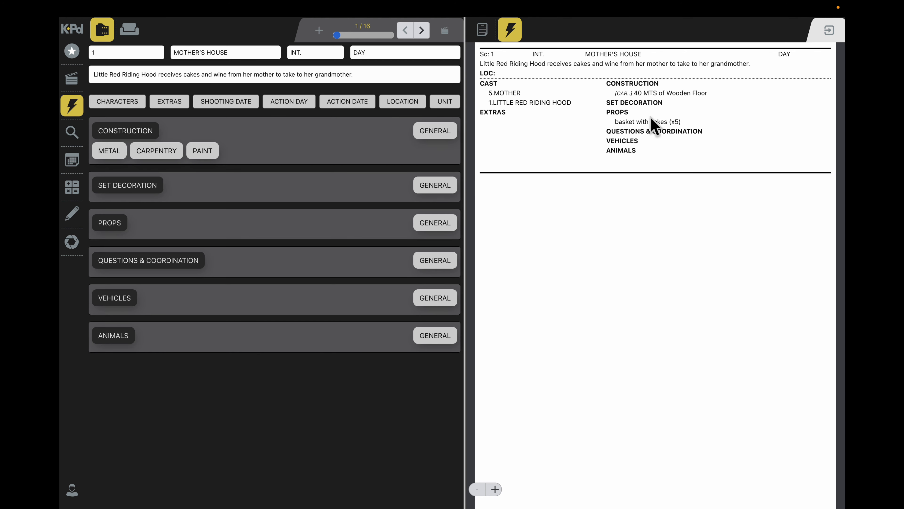